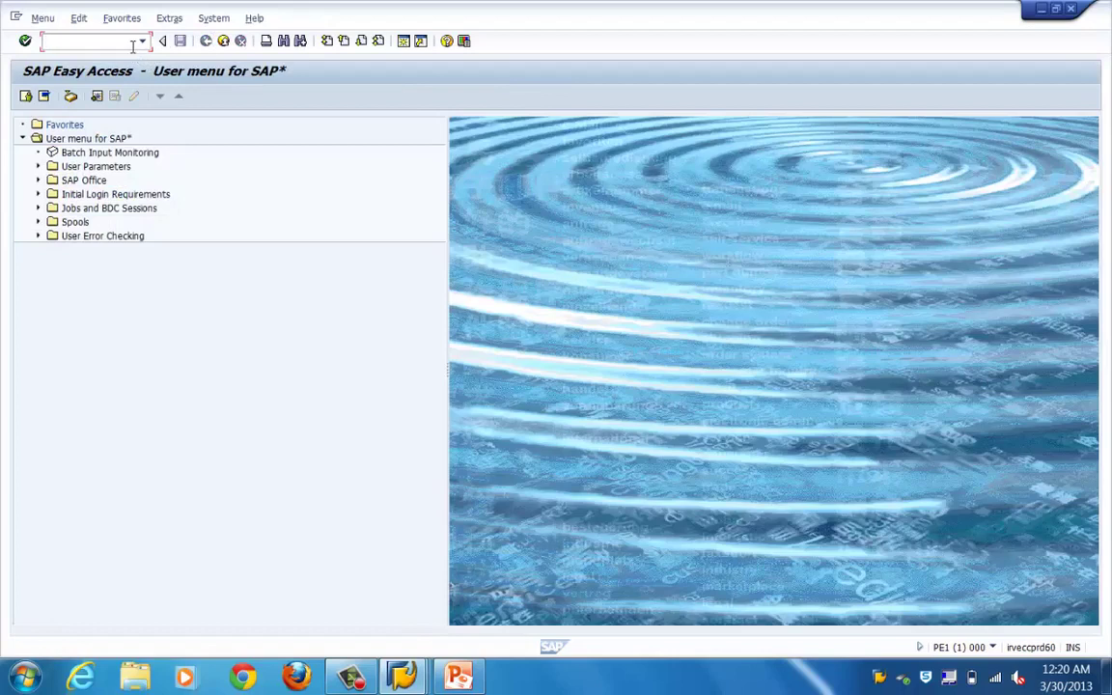
# Open the ICM Monitor with transaction smicm and display its active services.
pyautogui.write('smicm')
pyautogui.press('Return')
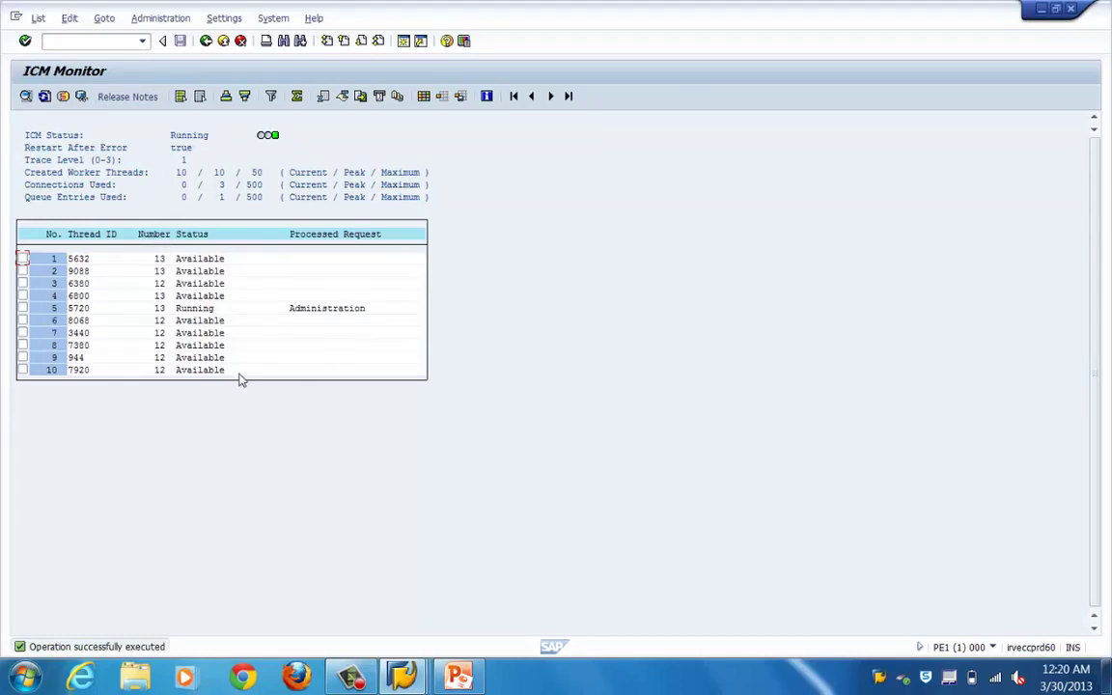
pyautogui.click(62, 96)
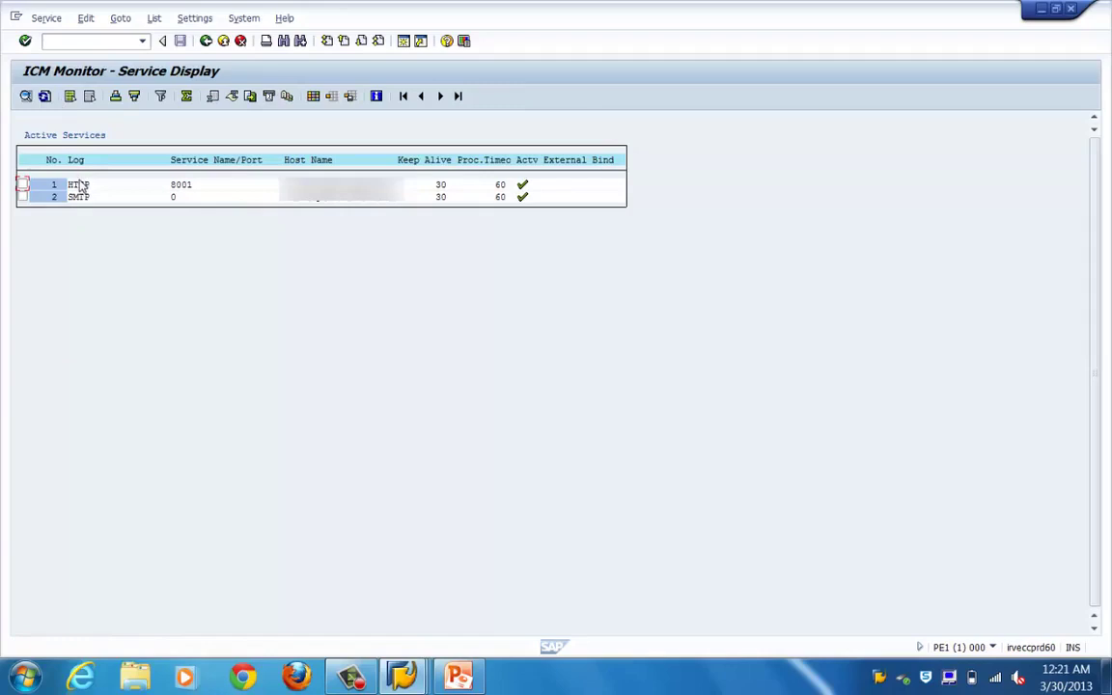
# Inspect the protocol, port and host name of the HTTP and SMTP services, and return to the monitor overview.
pyautogui.click(81, 184)
pyautogui.click(83, 198)
pyautogui.click(84, 188)
pyautogui.click(169, 188)
pyautogui.click(415, 189)
pyautogui.click(91, 199)
pyautogui.click(204, 47)
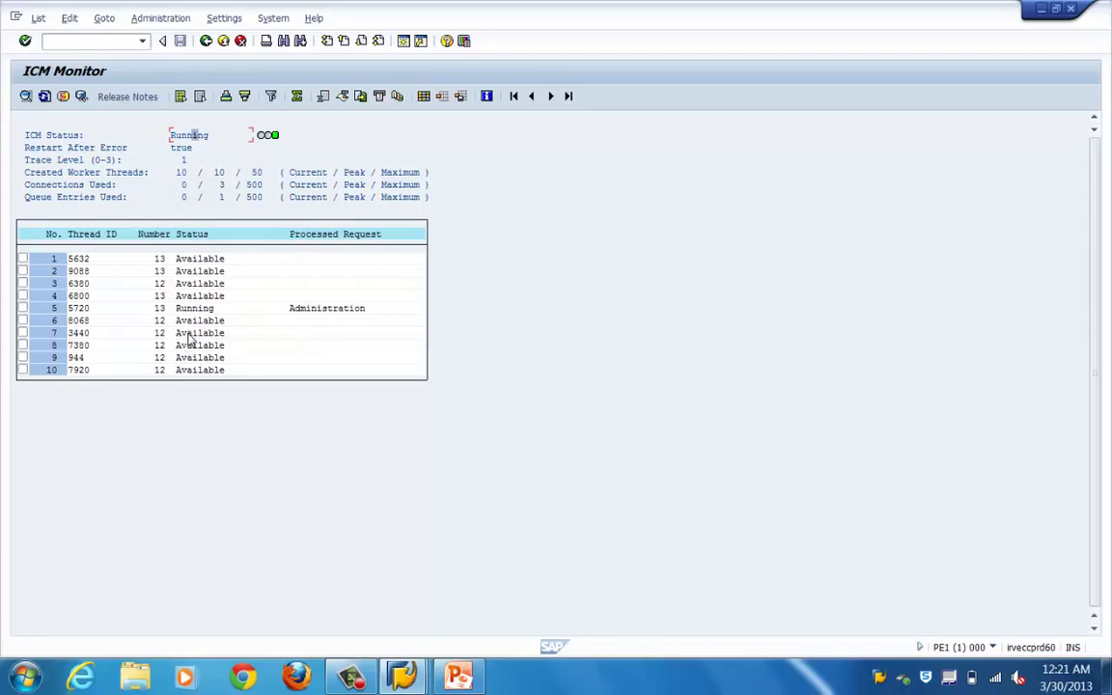
# Display the ICM parameters, examine the service port and hard limit settings, and return to the monitor overview.
pyautogui.click(66, 20)
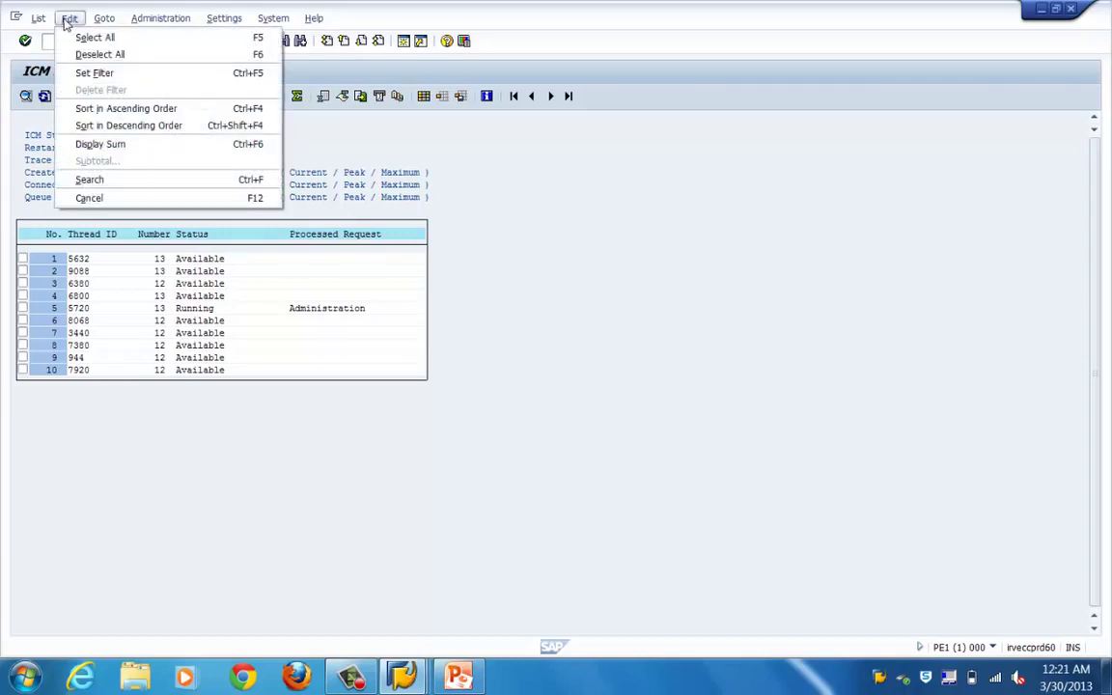
pyautogui.moveTo(97, 23)
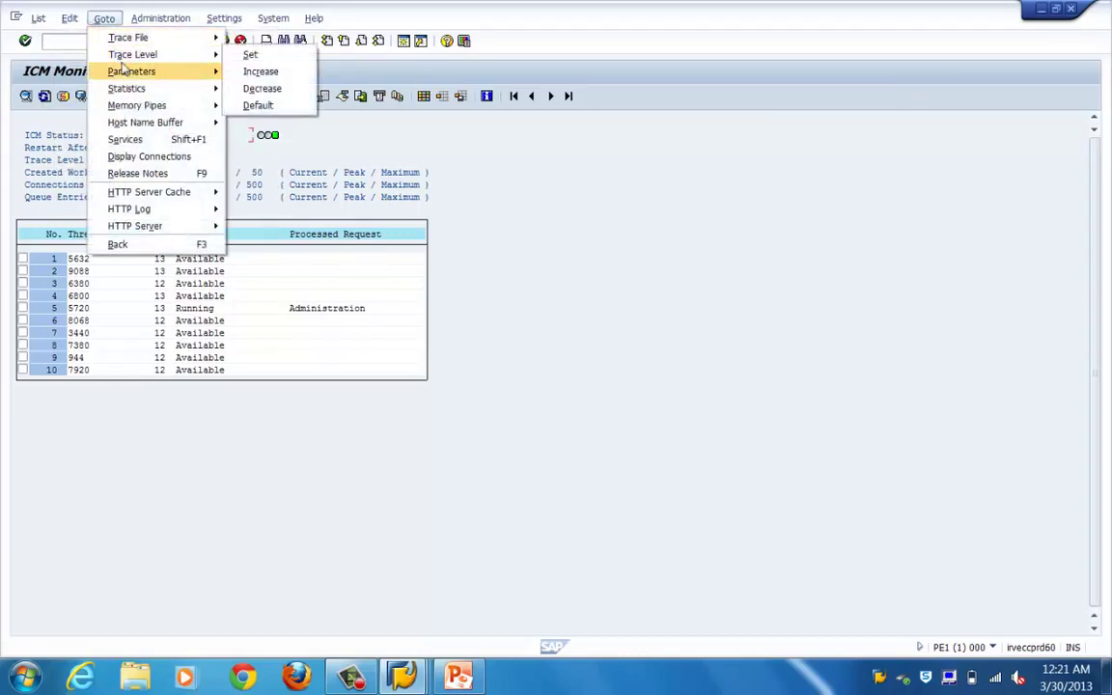
pyautogui.moveTo(131, 75)
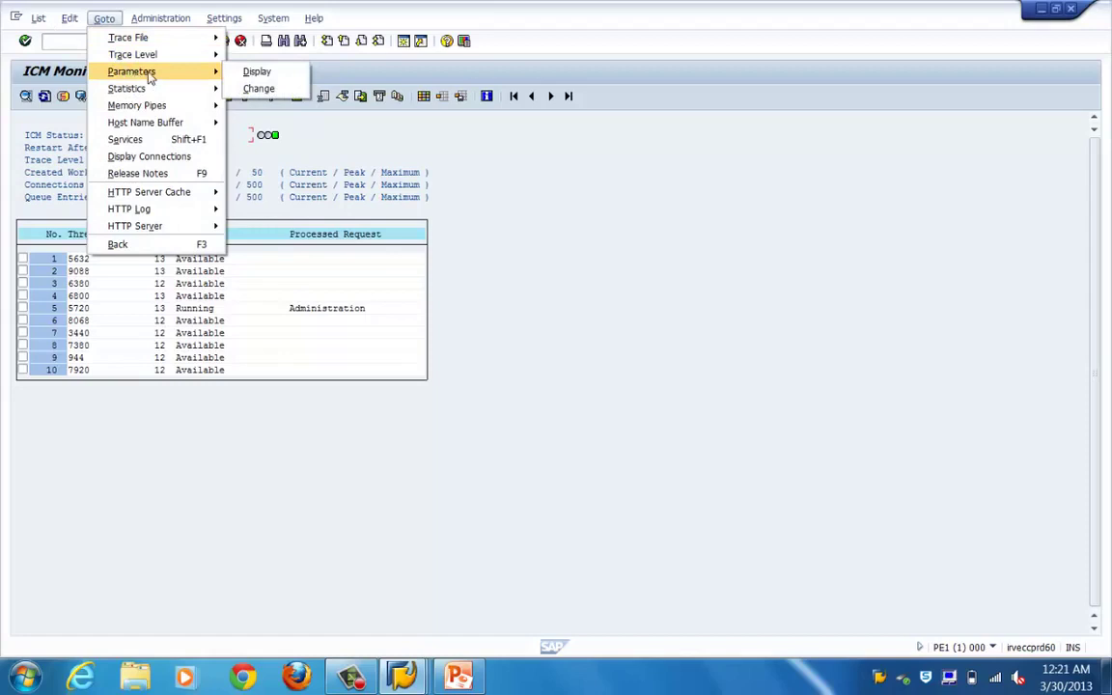
pyautogui.click(253, 73)
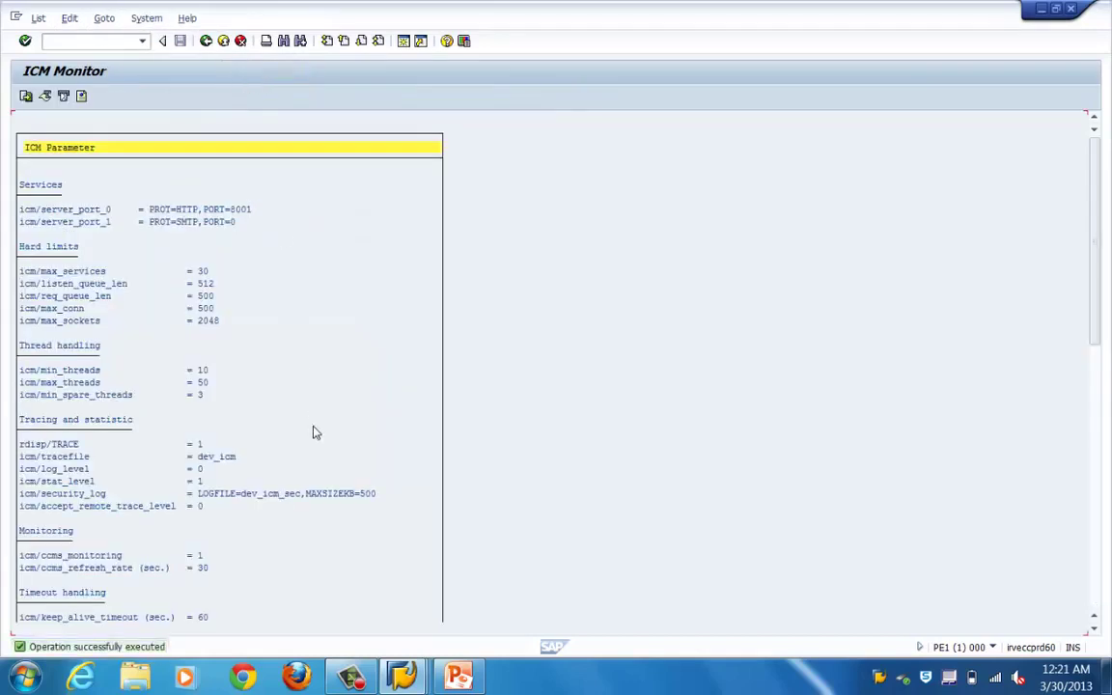
pyautogui.click(54, 223)
pyautogui.click(66, 272)
pyautogui.click(75, 331)
pyautogui.click(205, 41)
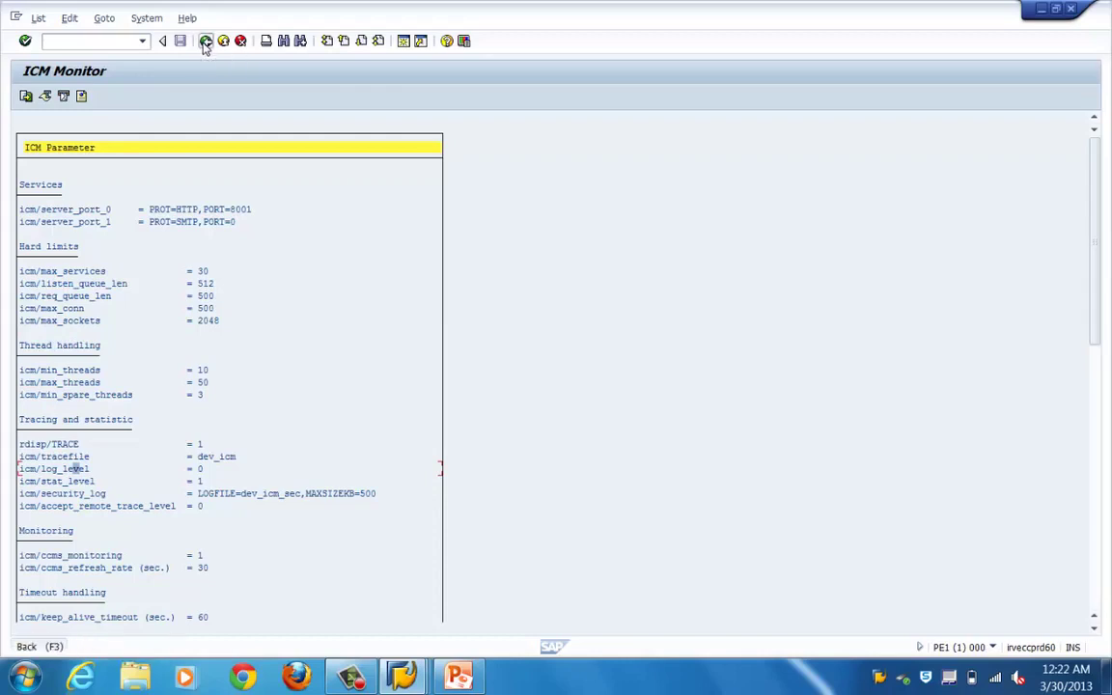
# Display the entire ICM trace file dev_icm, read through its entries for errors, and return to the monitor overview.
pyautogui.click(112, 27)
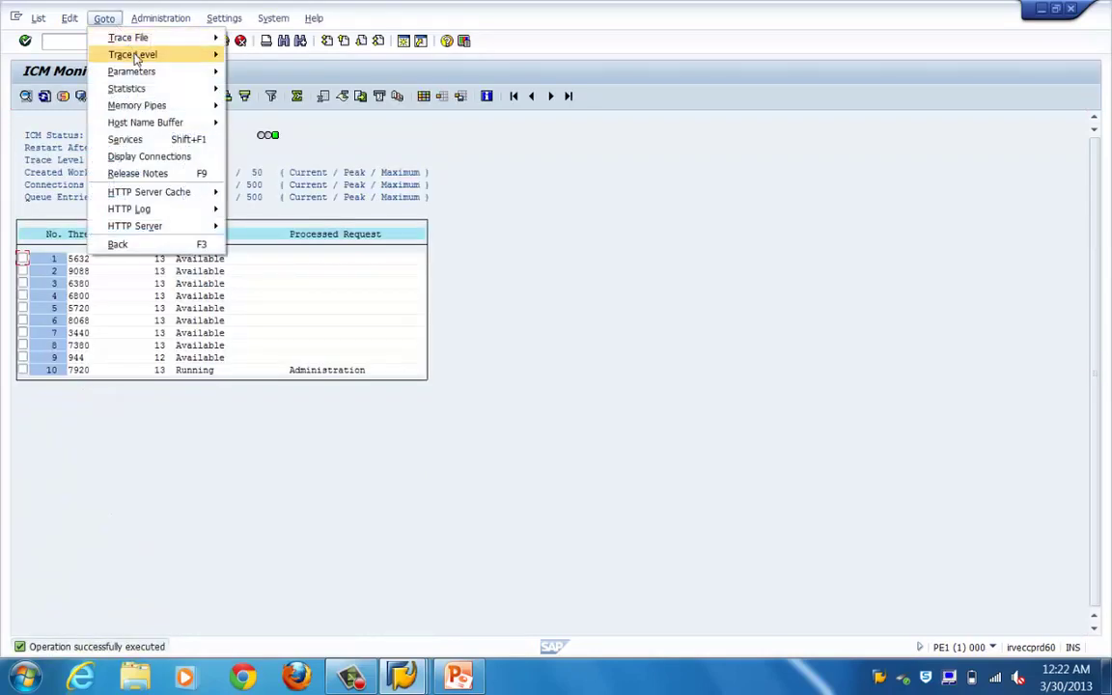
pyautogui.moveTo(128, 20)
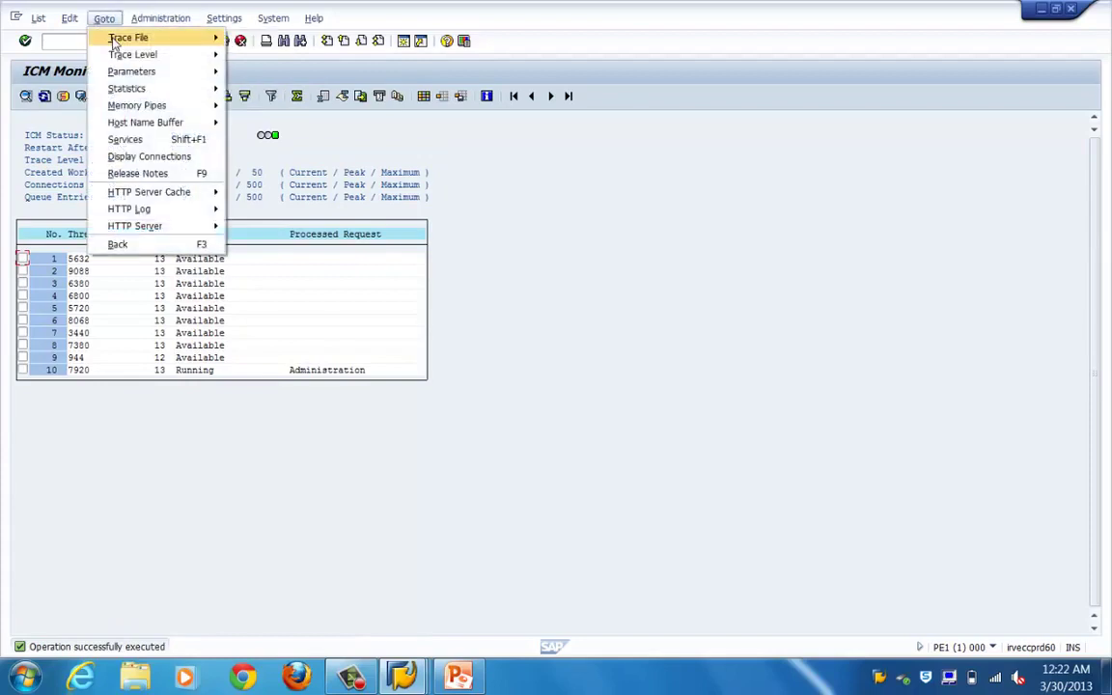
pyautogui.moveTo(106, 41)
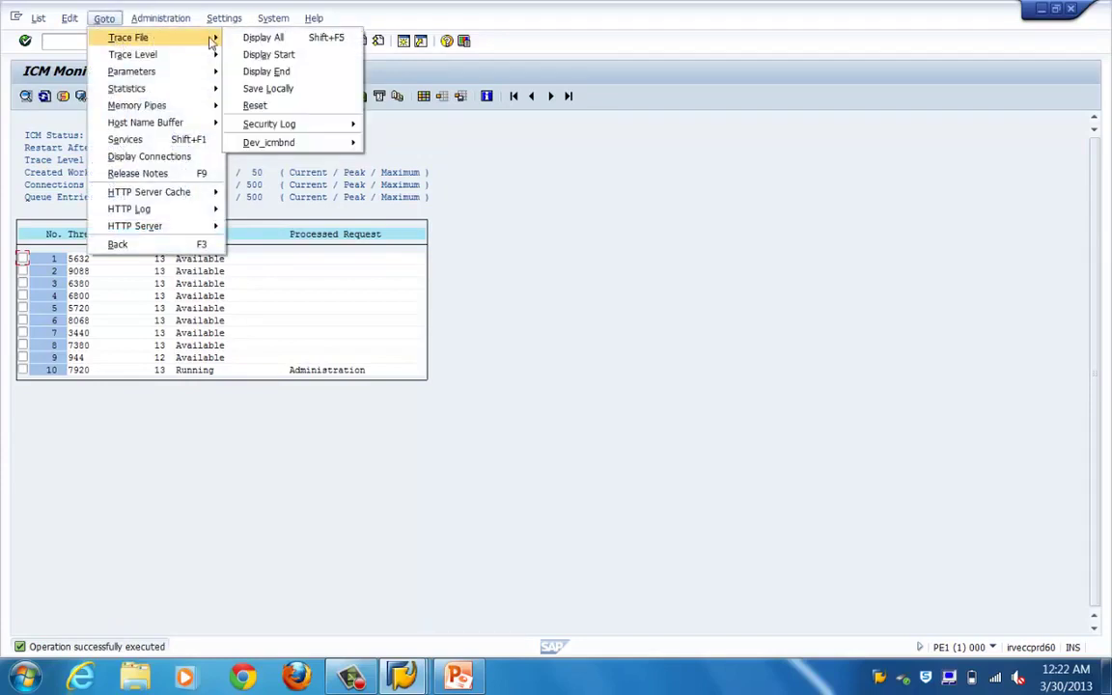
pyautogui.click(244, 40)
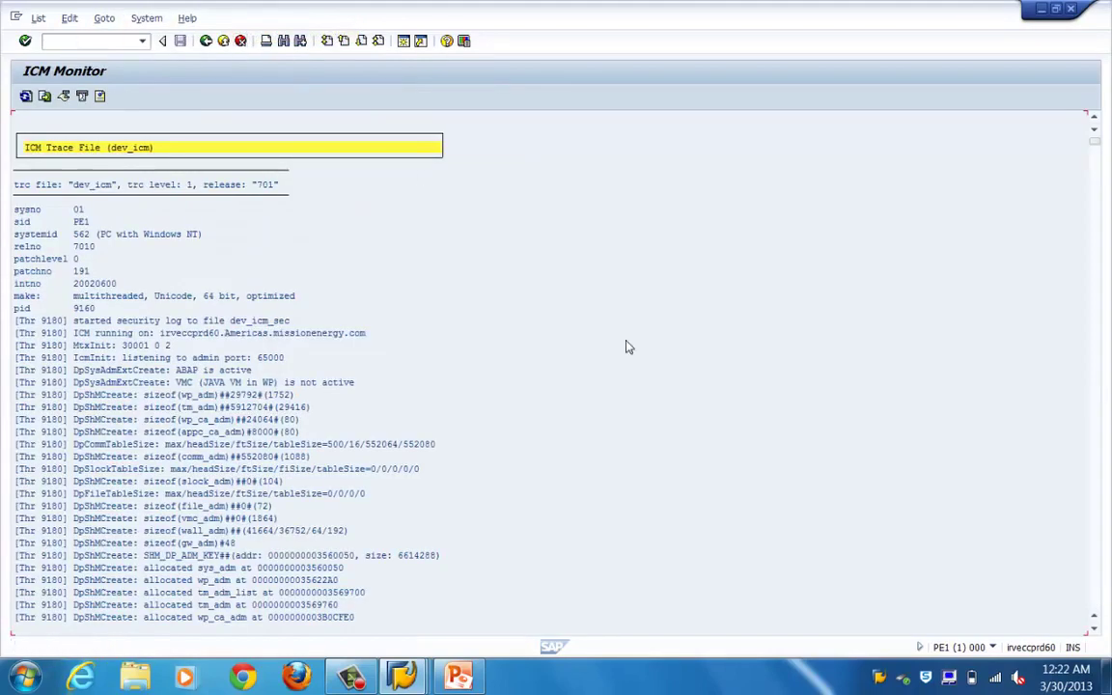
pyautogui.click(1099, 601)
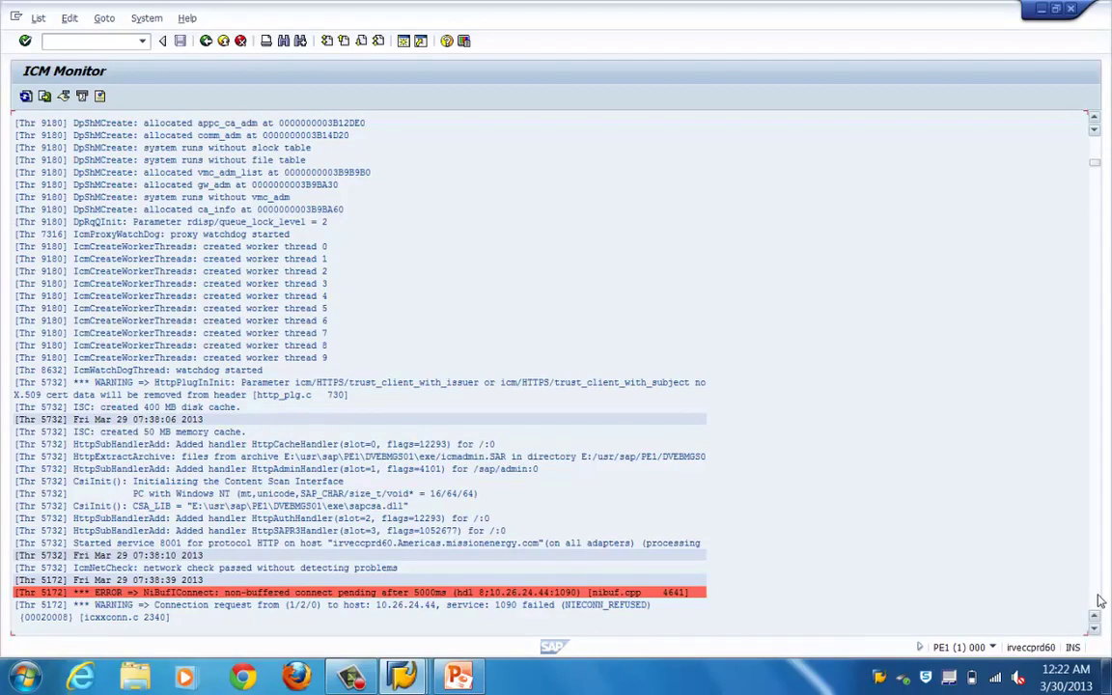
pyautogui.click(1099, 600)
pyautogui.click(1099, 600)
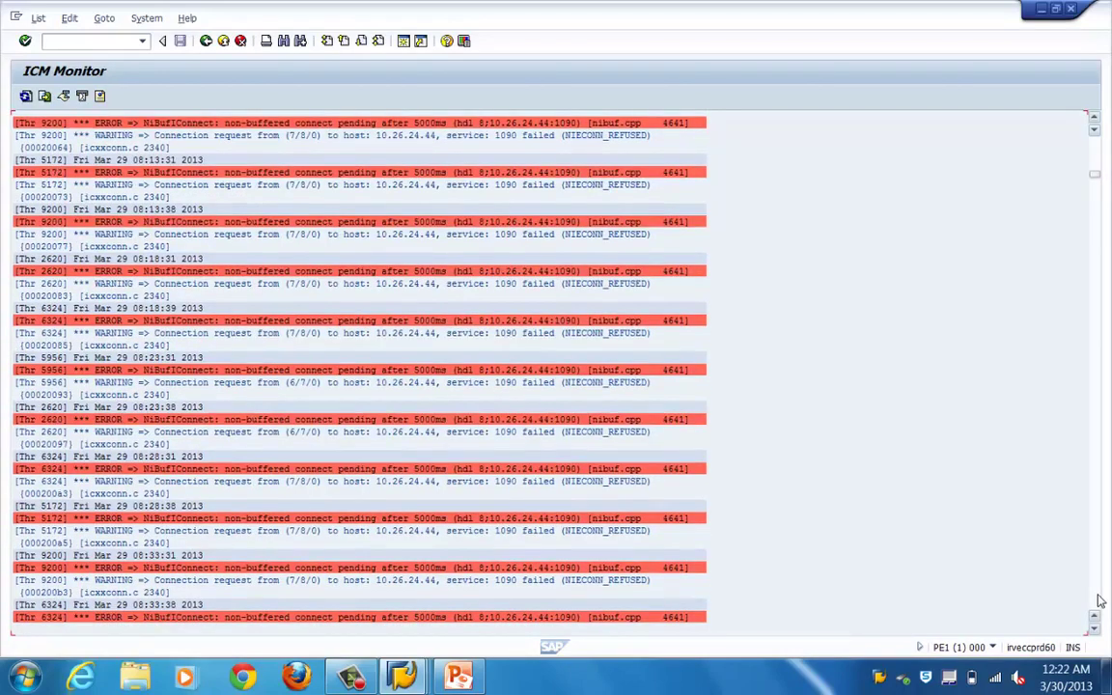
pyautogui.click(1099, 600)
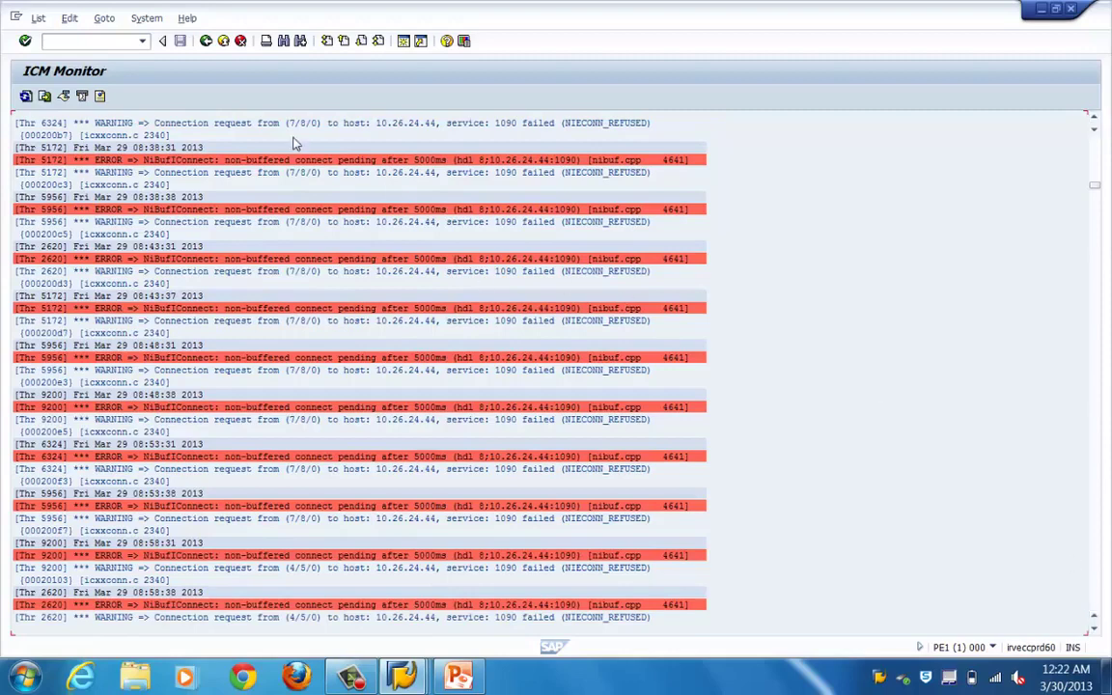
pyautogui.click(206, 41)
pyautogui.click(103, 22)
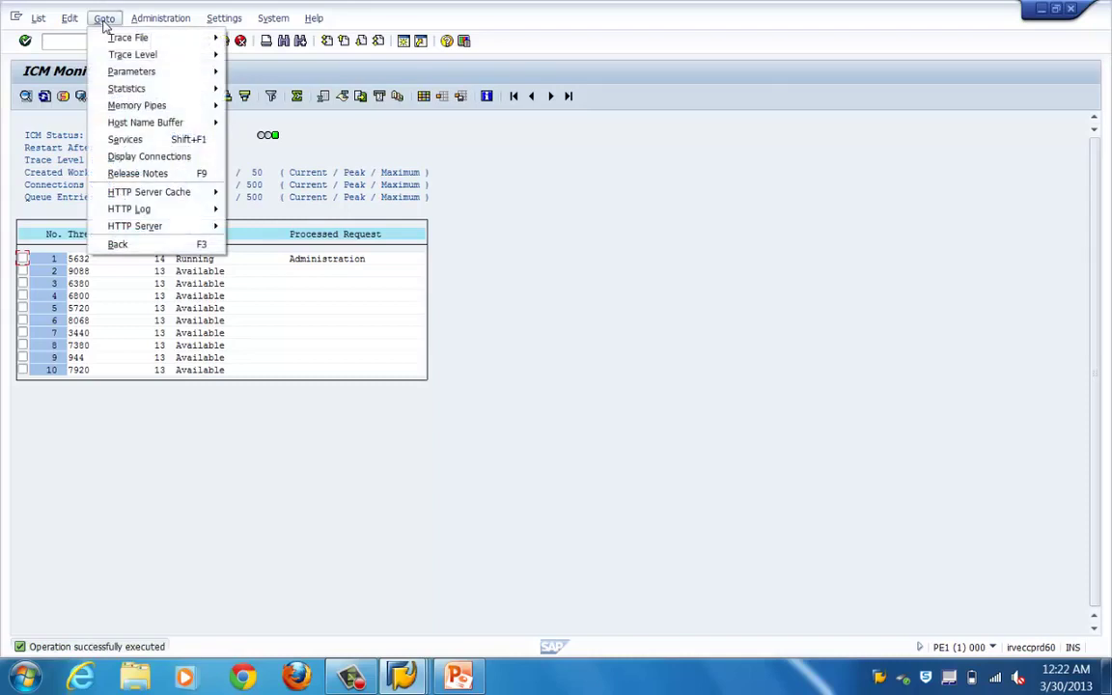
pyautogui.moveTo(138, 129)
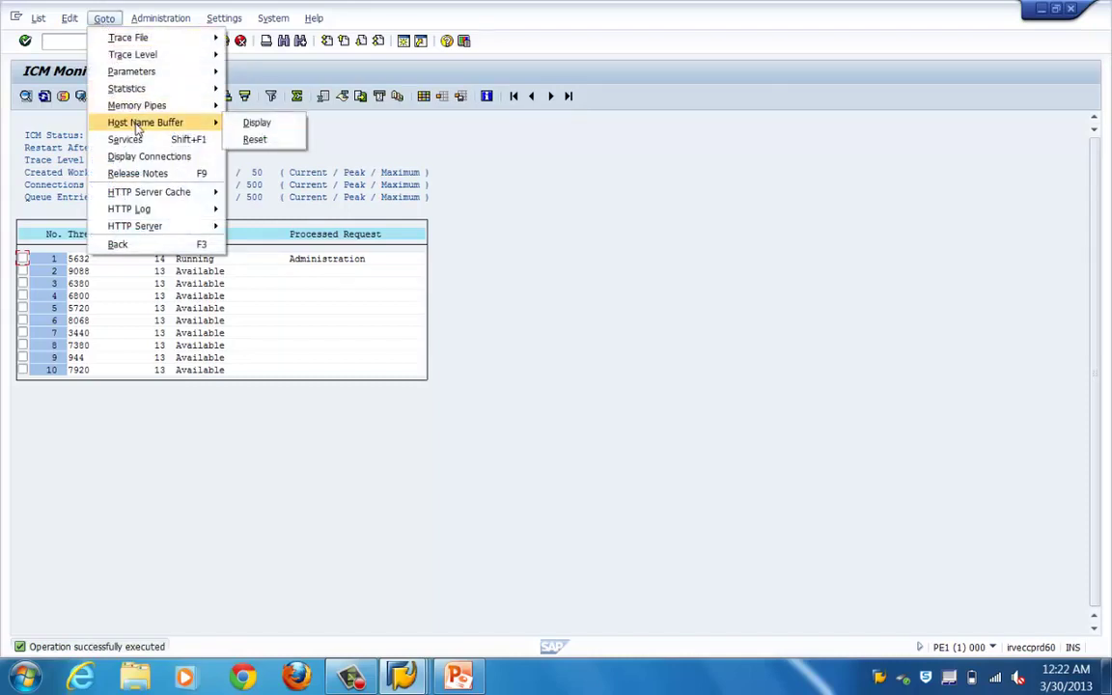
pyautogui.moveTo(174, 215)
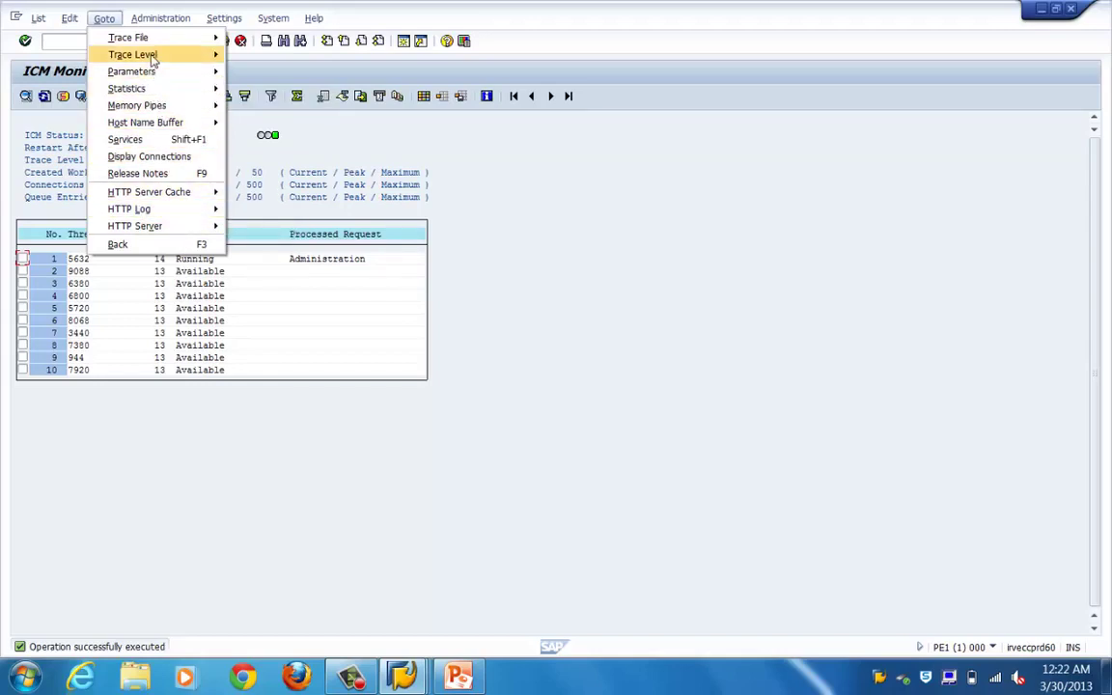
pyautogui.moveTo(152, 61)
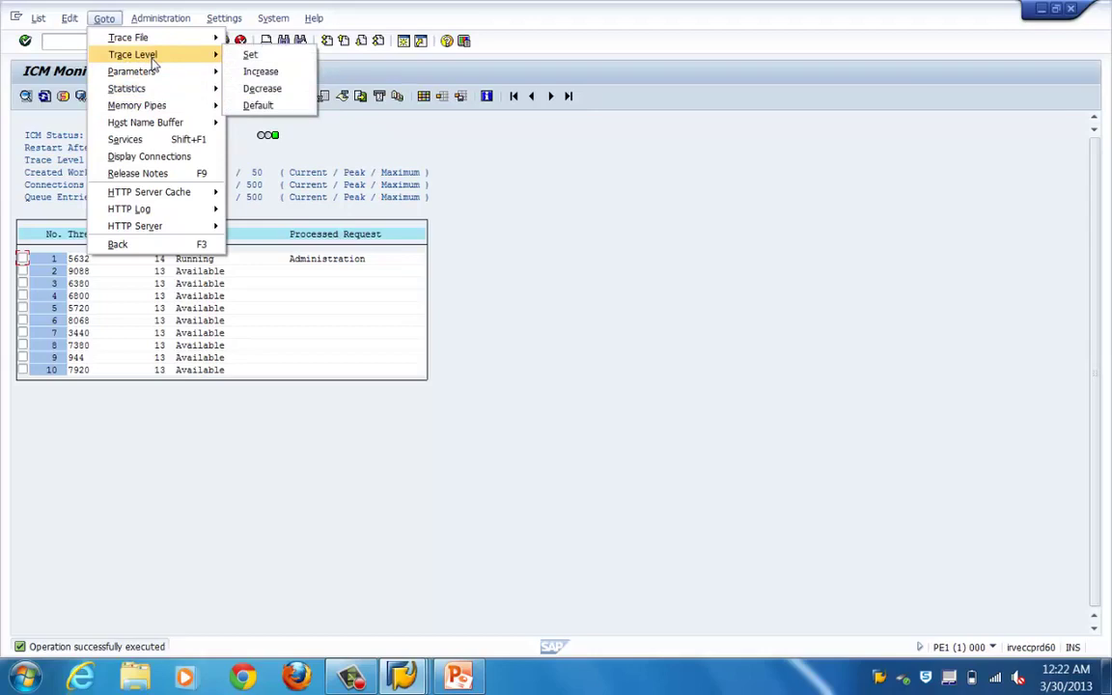
pyautogui.moveTo(150, 21)
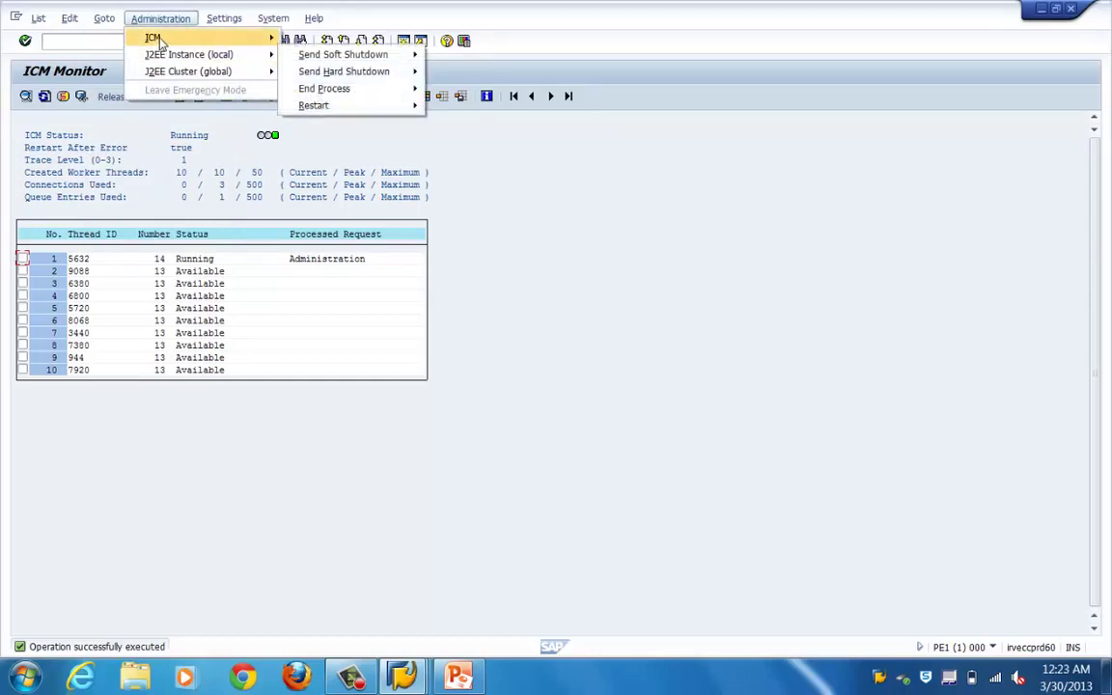
pyautogui.moveTo(216, 13)
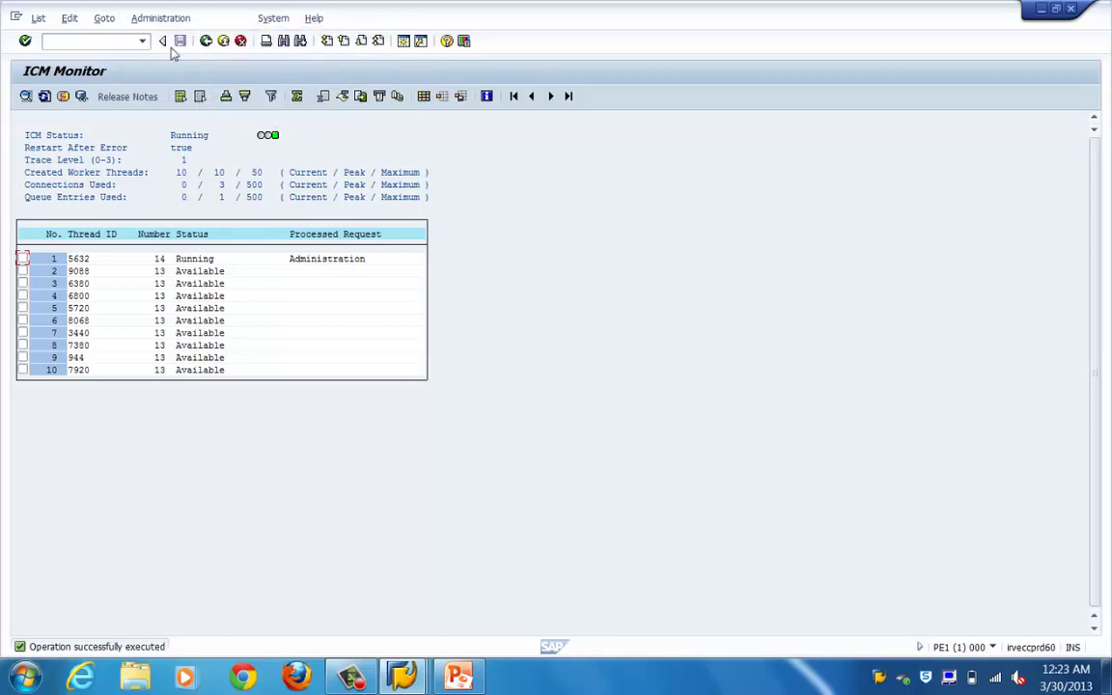
# Restart all ICM processes in the system with a global soft exit and confirm the restart.
pyautogui.moveTo(213, 43)
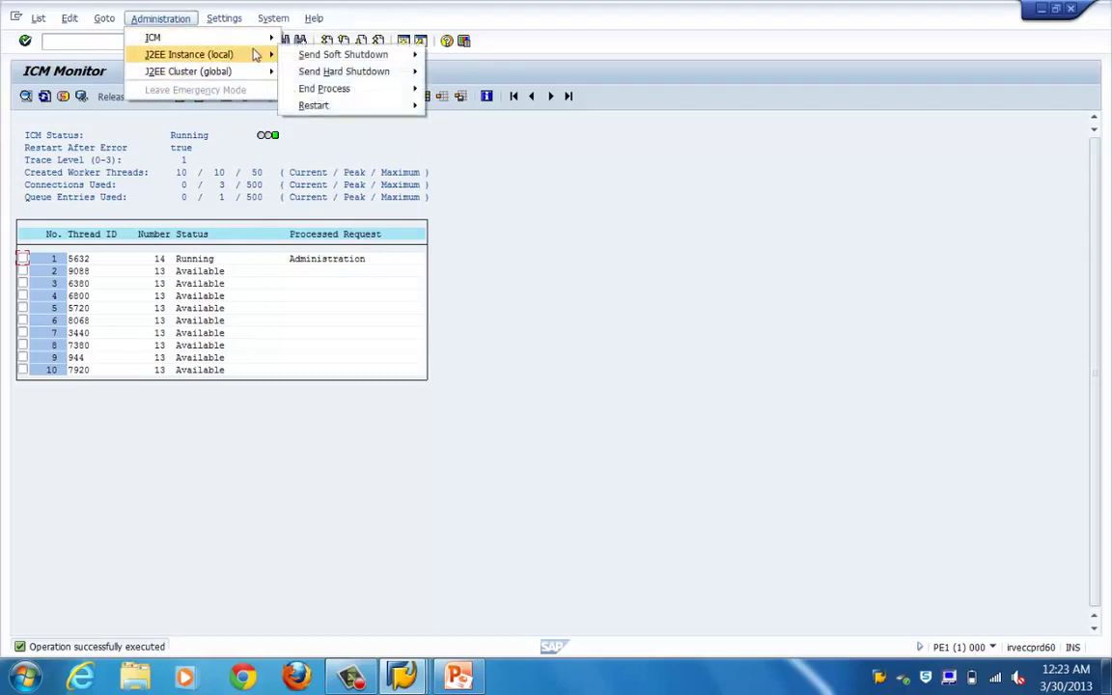
pyautogui.moveTo(272, 41)
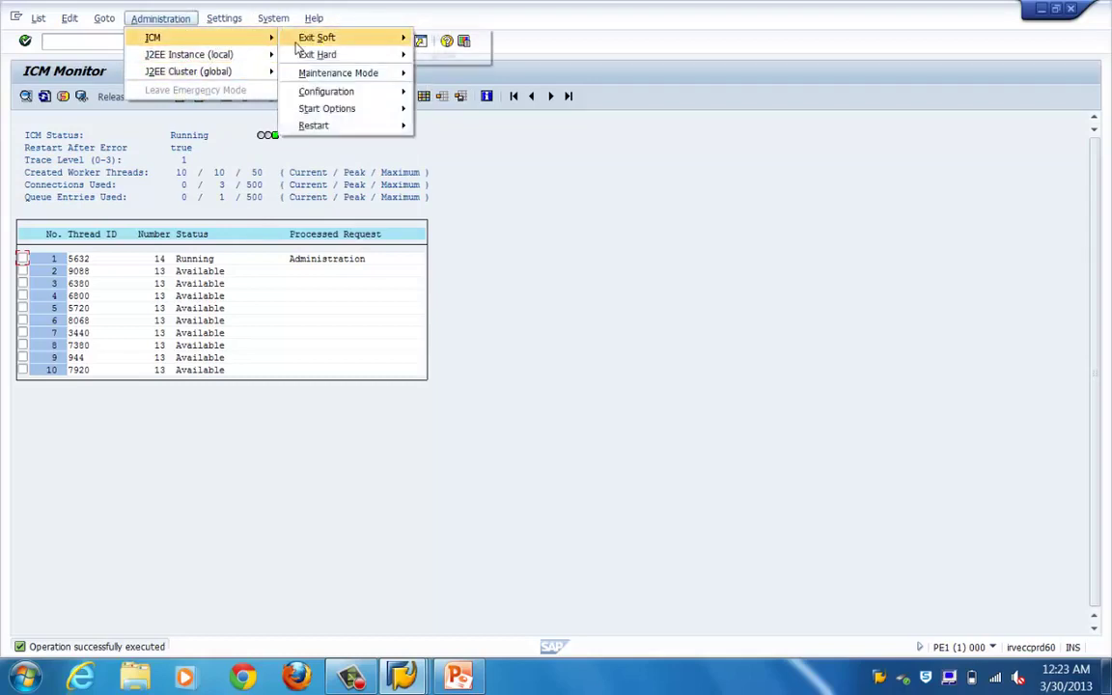
pyautogui.moveTo(398, 54)
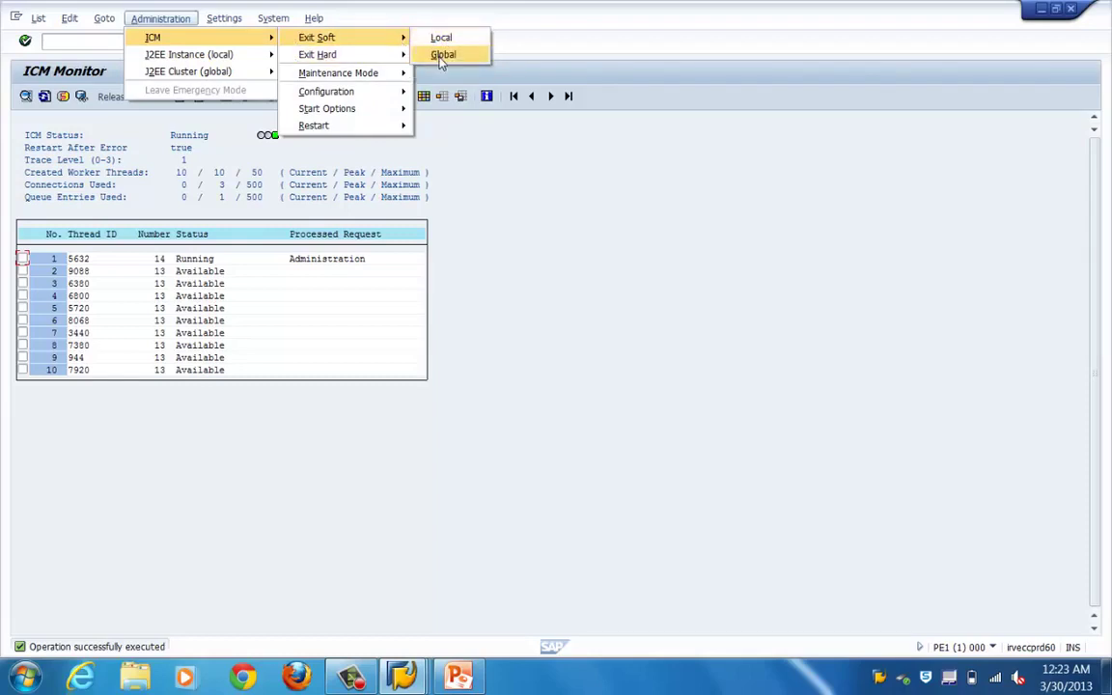
pyautogui.click(442, 55)
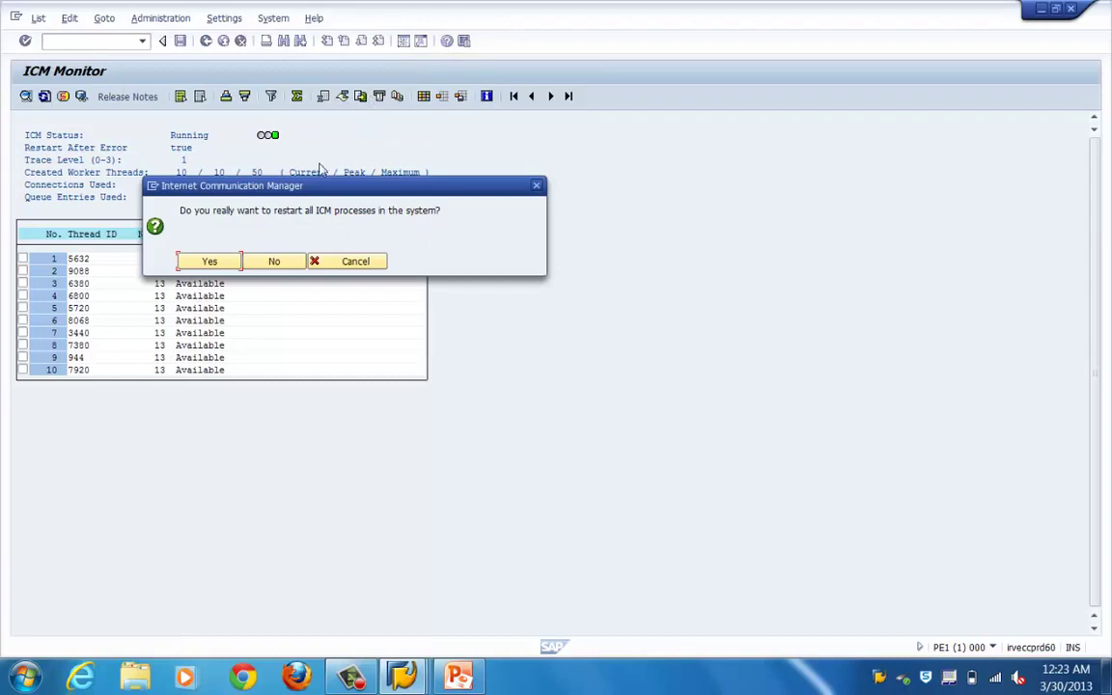
pyautogui.click(210, 262)
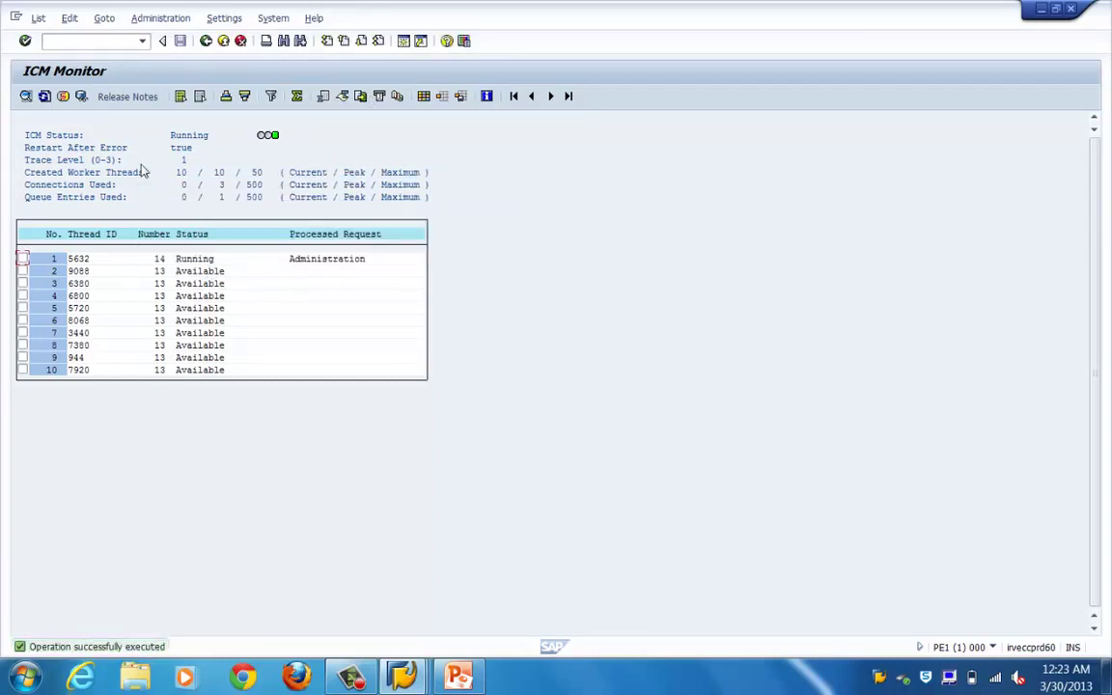
# Refresh the ICM Monitor repeatedly to check the status of the worker threads.
pyautogui.click(44, 97)
pyautogui.click(45, 97)
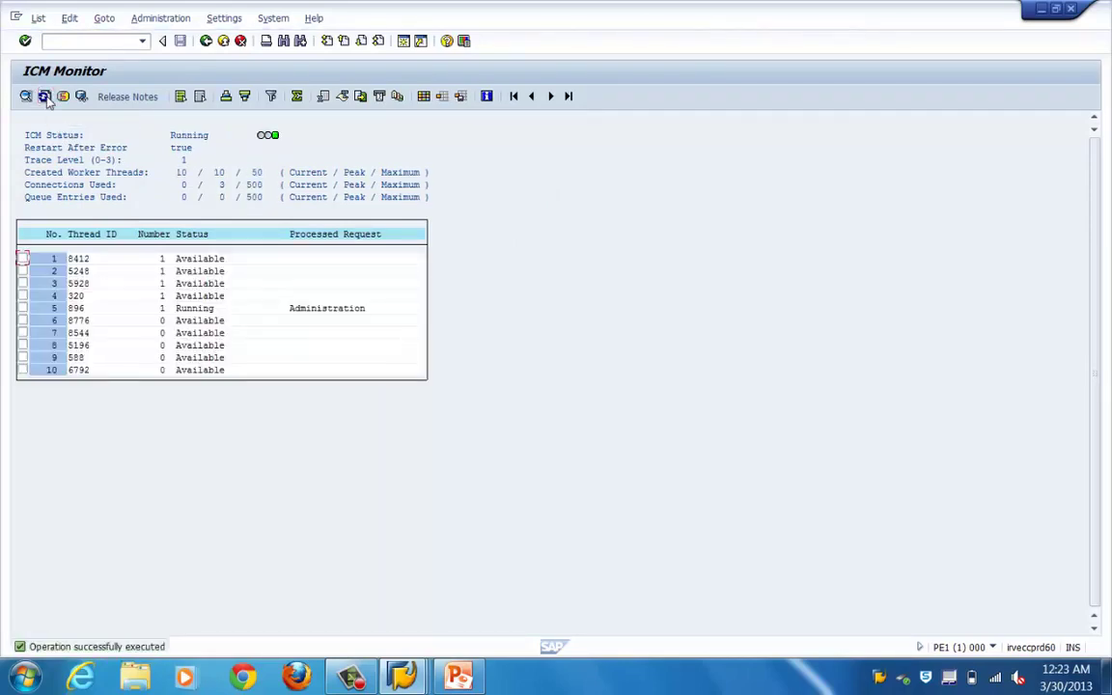
pyautogui.click(44, 97)
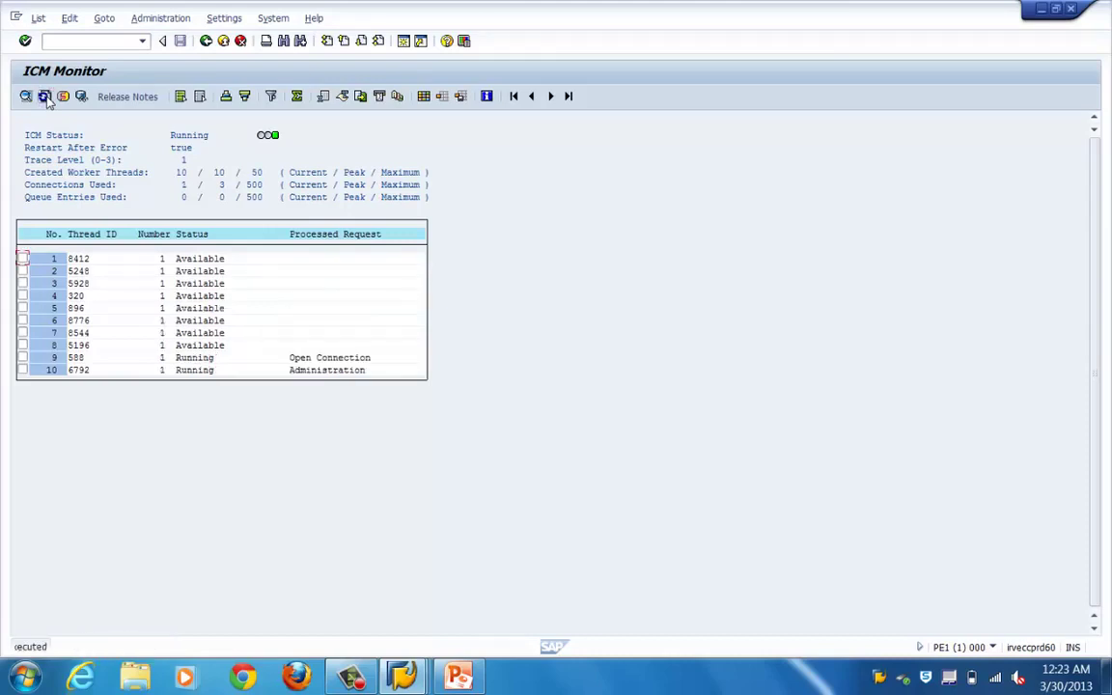
pyautogui.click(44, 97)
pyautogui.click(45, 96)
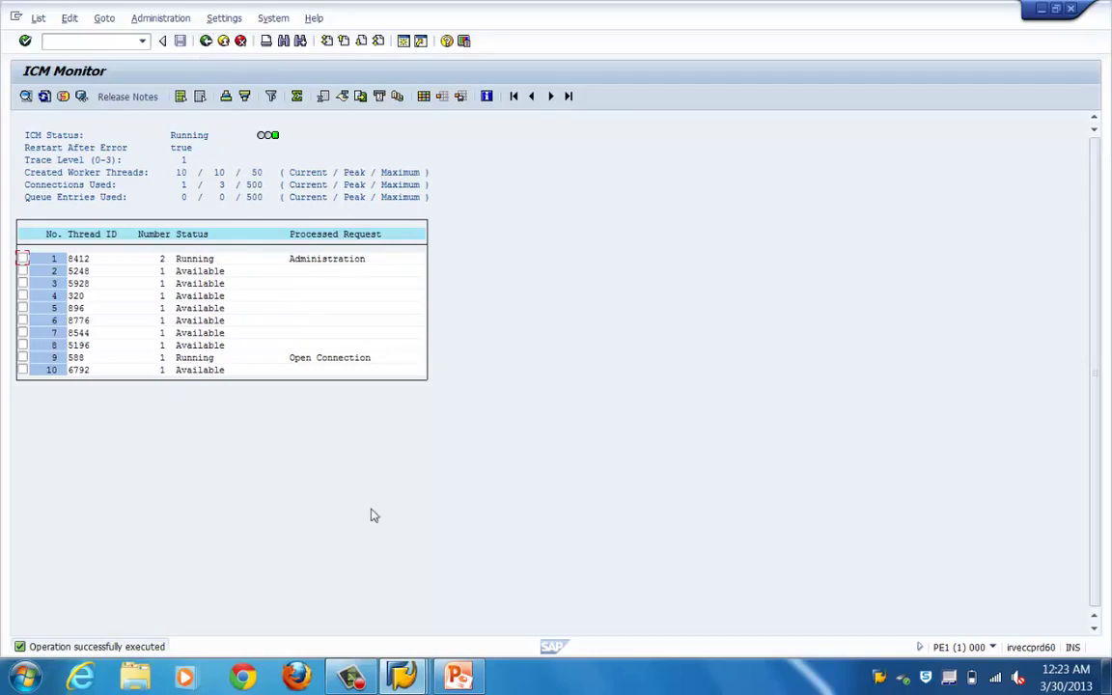
# Switch to the Internal ITS: Status session, leave that screen and restart the monitor with transaction sitspmon.
pyautogui.click(400, 676)
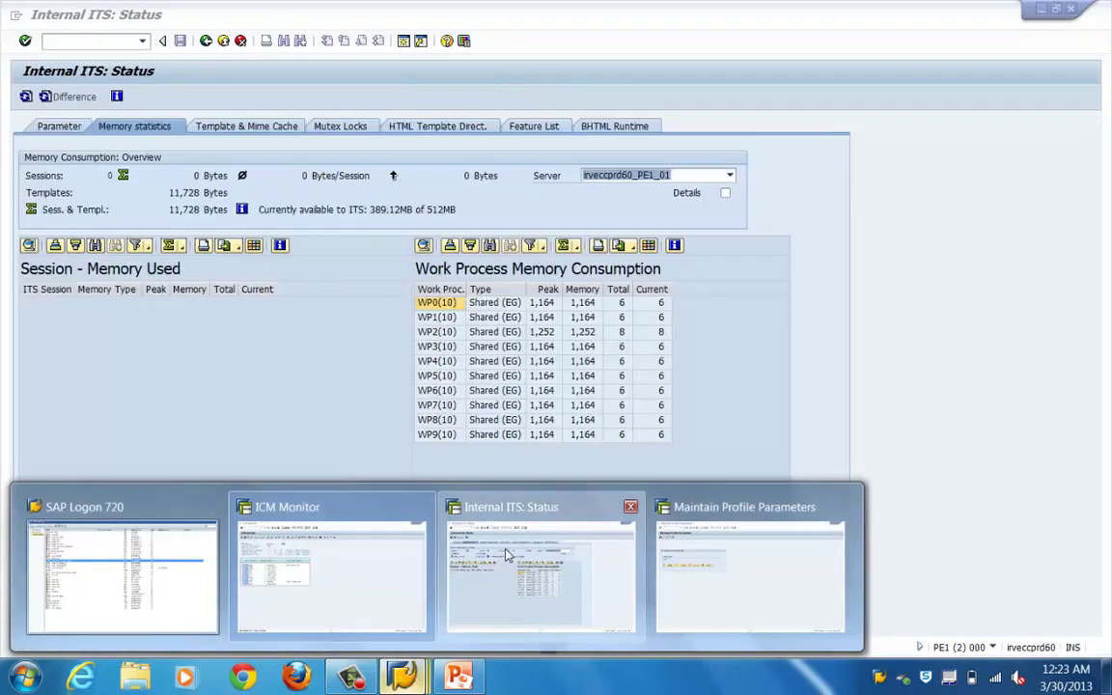
pyautogui.click(509, 558)
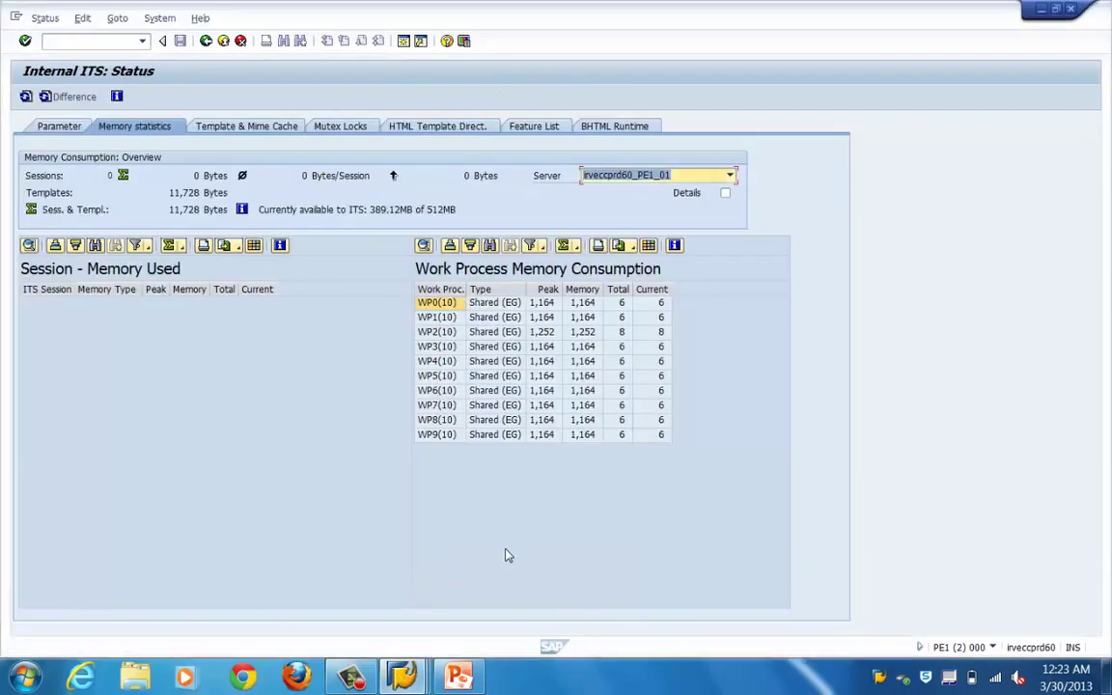
pyautogui.click(203, 43)
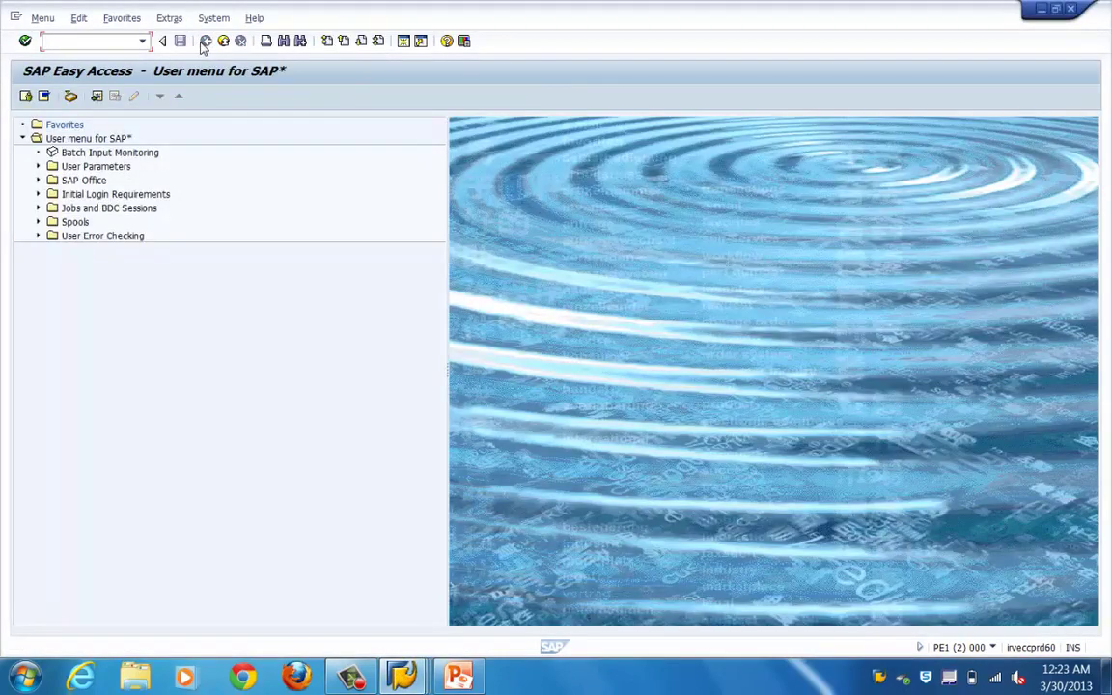
pyautogui.write('sitspmon')
pyautogui.press('Return')
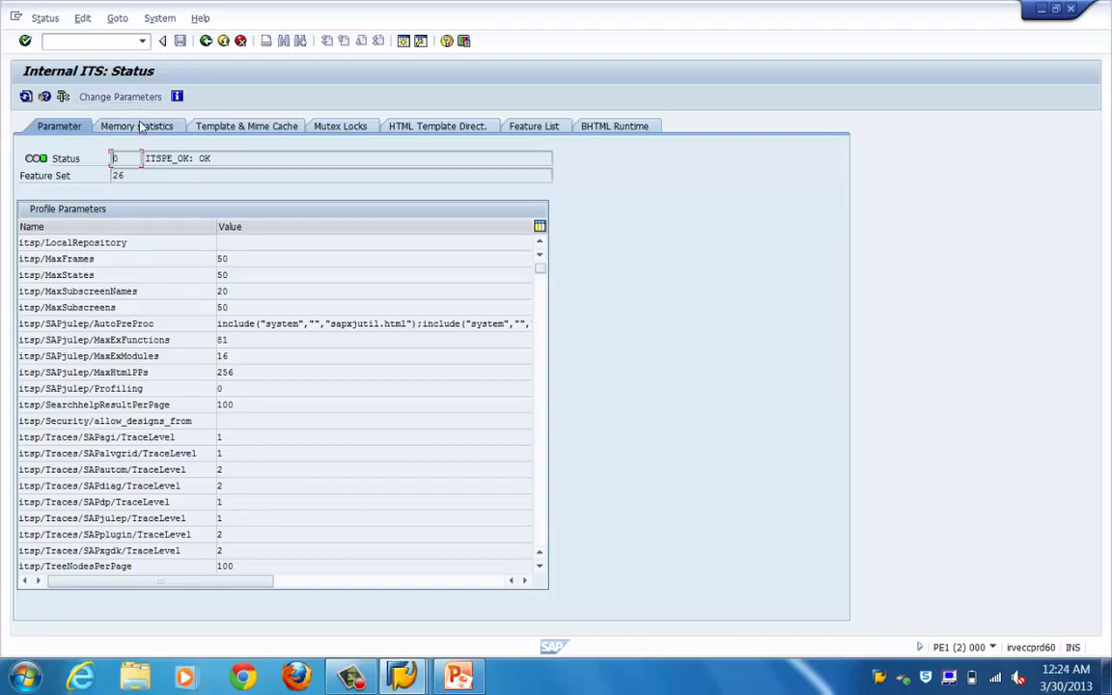
# Review the internal ITS memory statistics, template and MIME cache, HTML template directory, feature list and BHTML runtime.
pyautogui.click(141, 128)
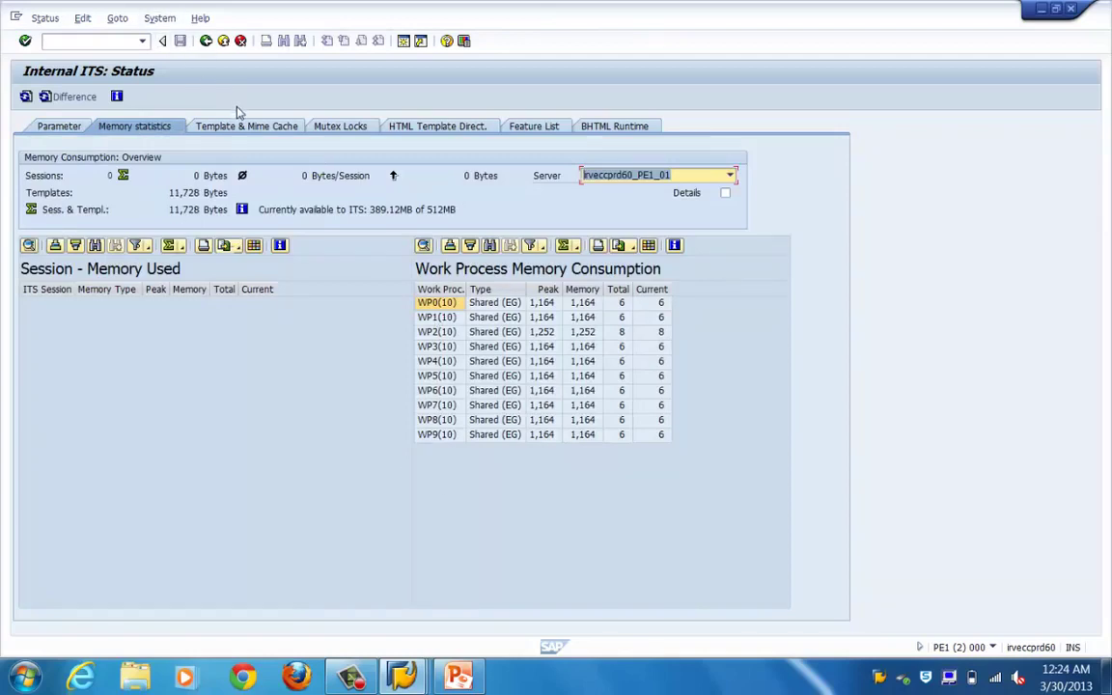
pyautogui.click(249, 129)
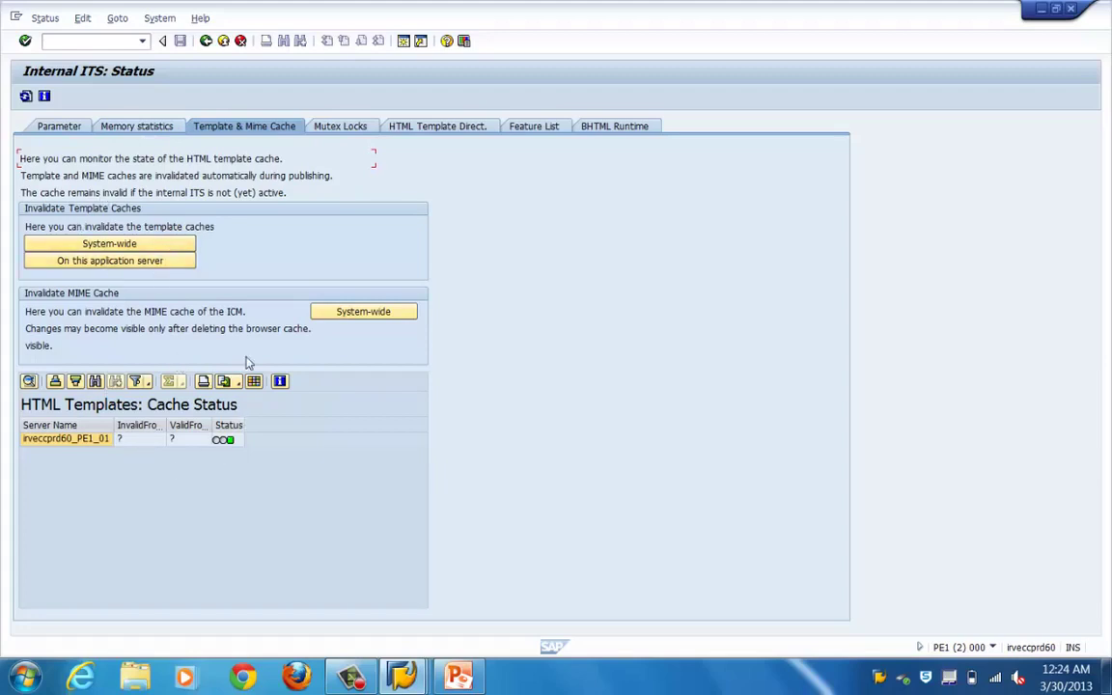
pyautogui.click(415, 130)
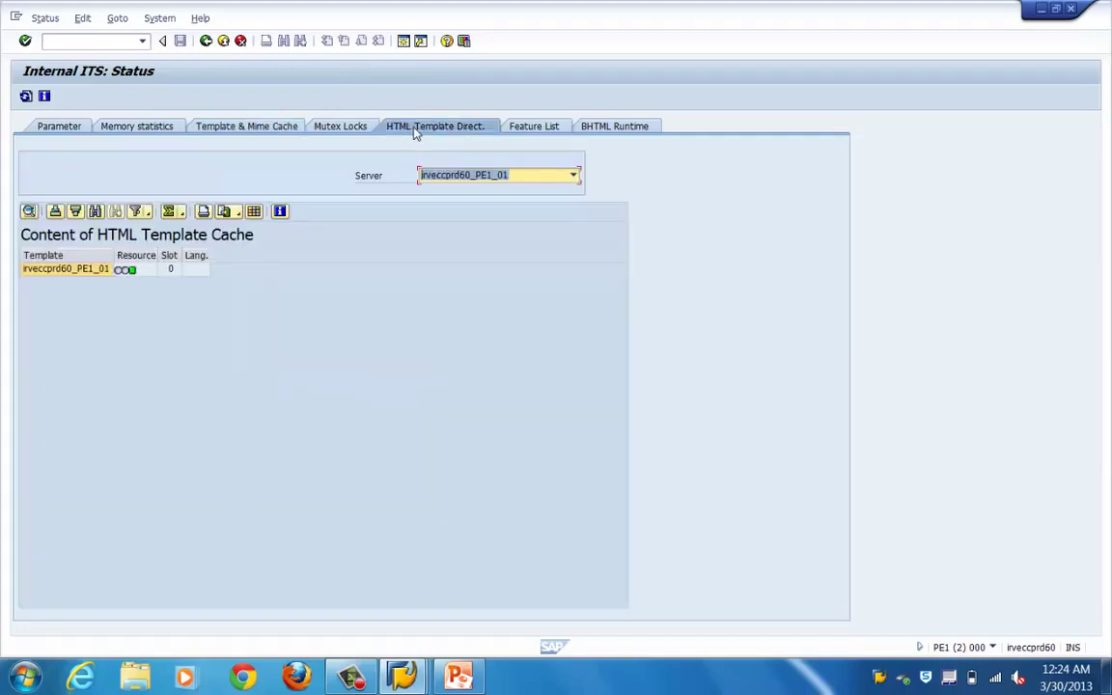
pyautogui.click(550, 126)
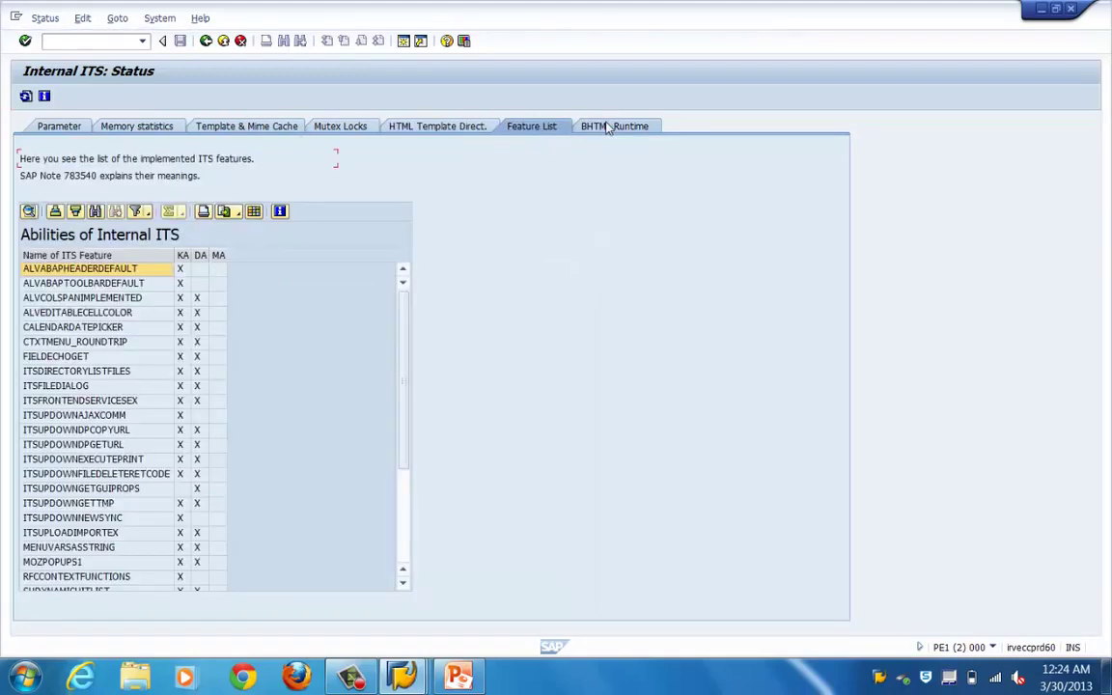
pyautogui.click(608, 130)
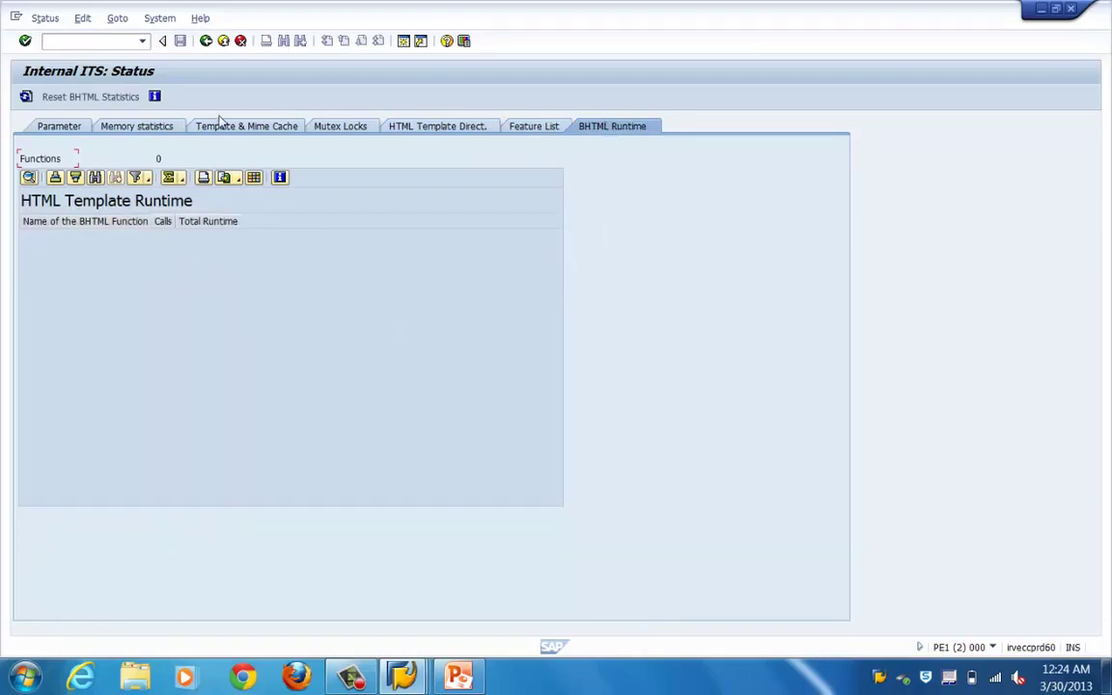
# Switch to the ICM presentation in PowerPoint and show slide 4, Start Procedure and Monitoring.
pyautogui.click(415, 579)
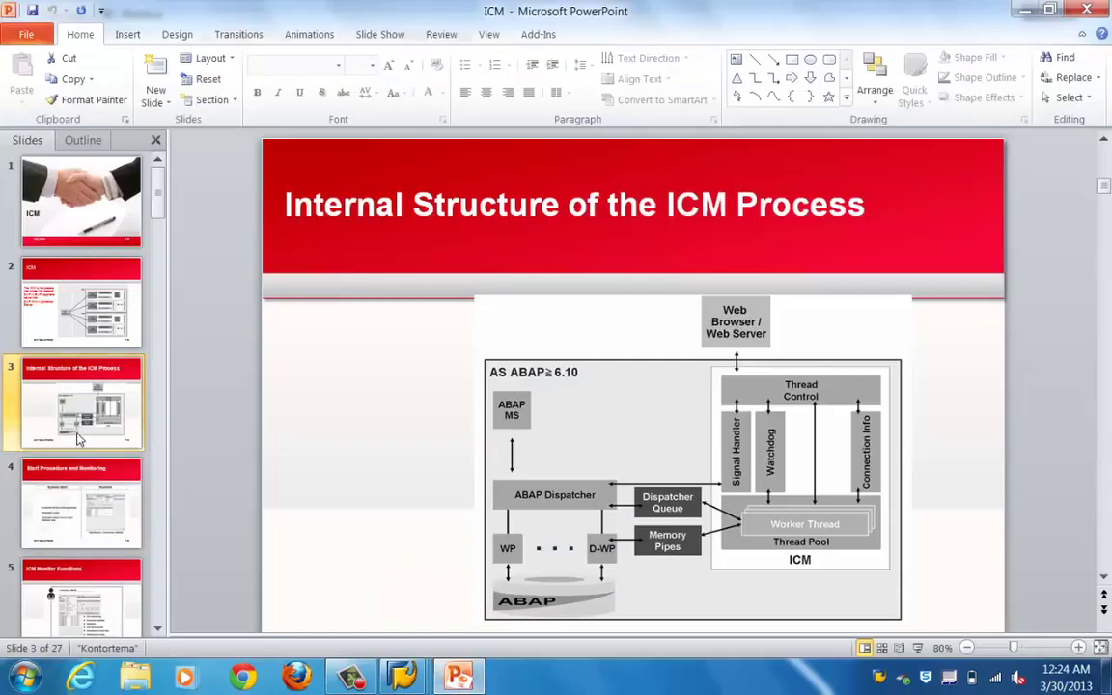
pyautogui.press('Down')
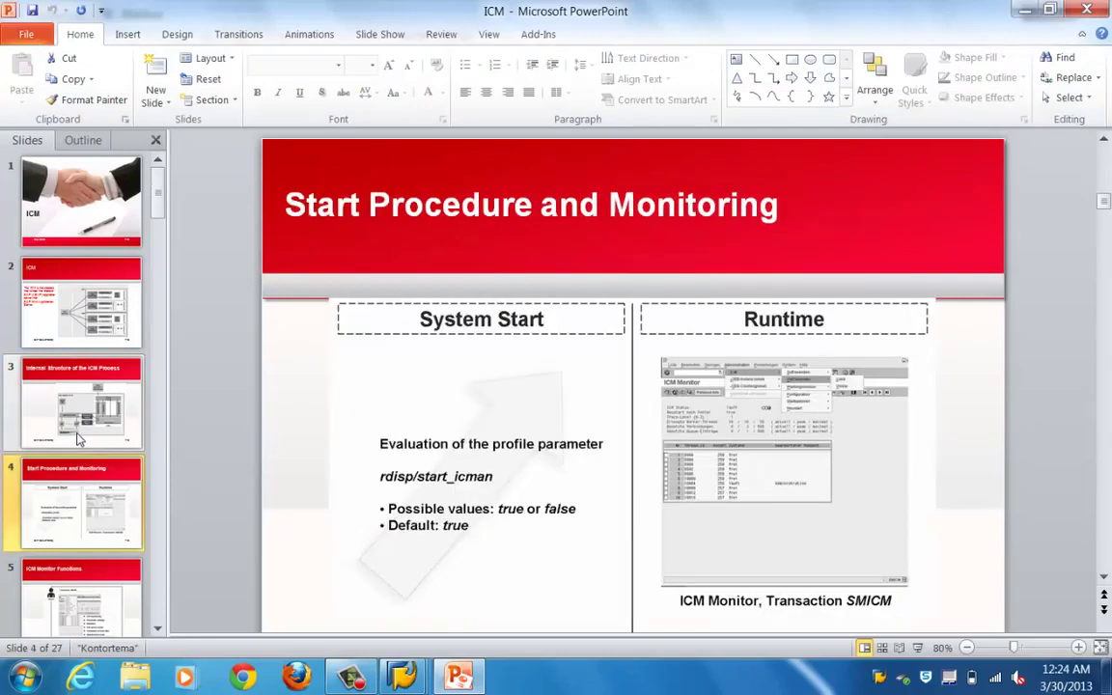